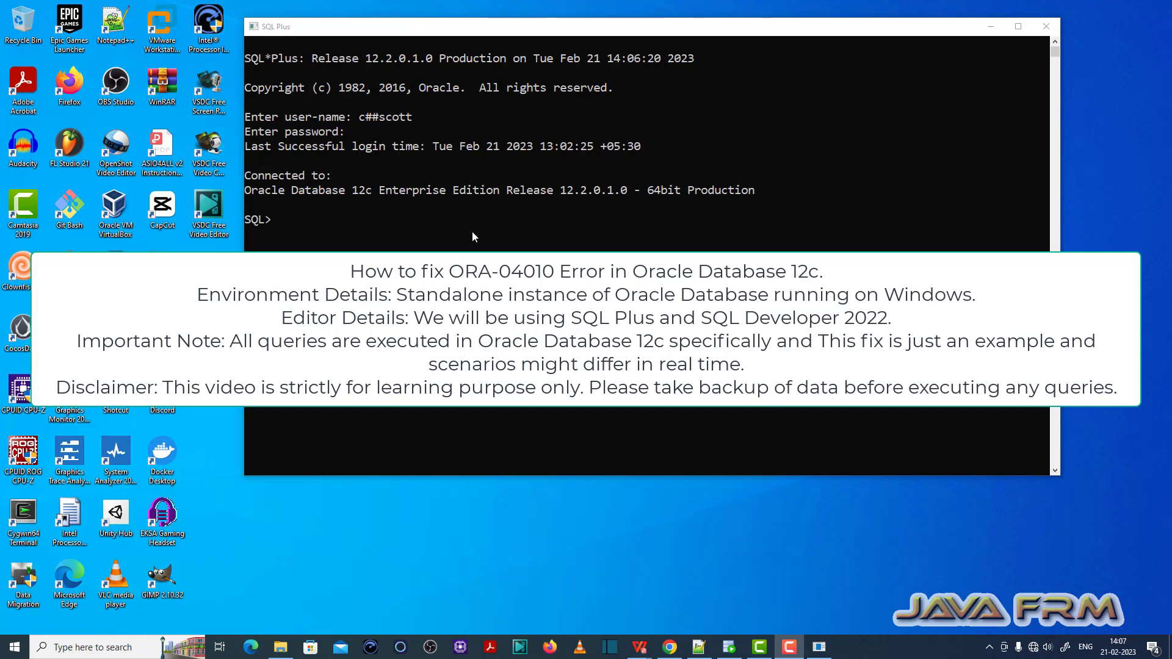
Run CREATE SEQUENCE myseq5 with CACHE -10 and highlight the resulting ORA-04010 error
{"action": "left_click", "coordinate": [471, 231]}
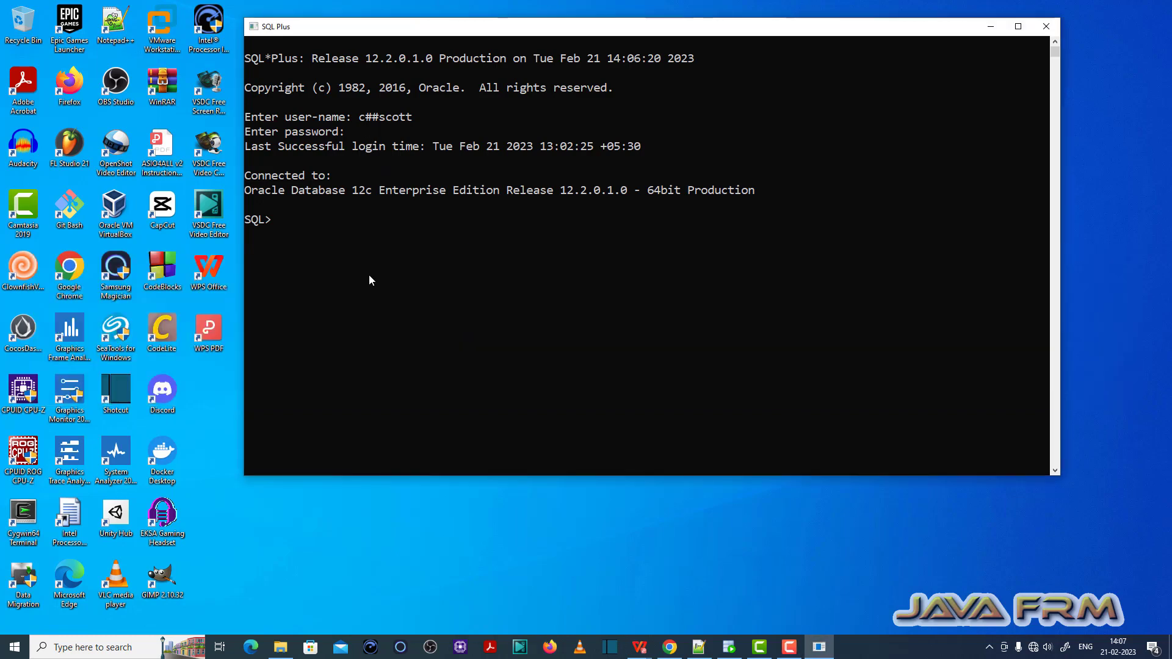
{"action": "type", "text": "create sequence myseq5 minvalue 1 maxvalue 100 increment by 1 start with 1 cache -10;"}
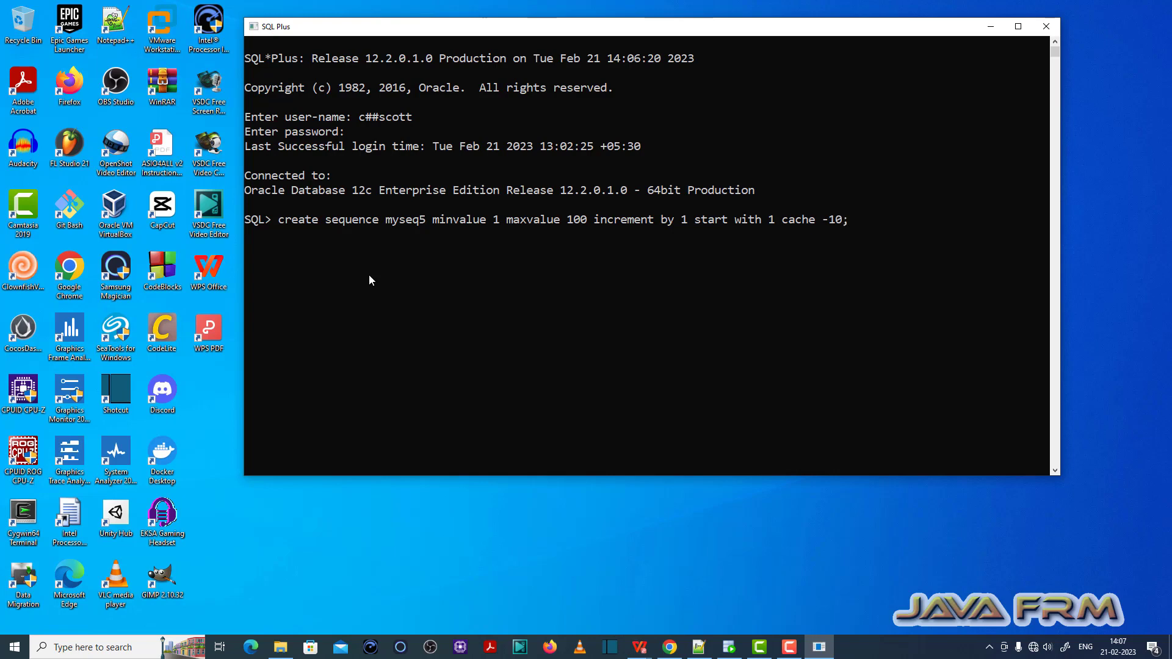
{"action": "key", "text": "Return"}
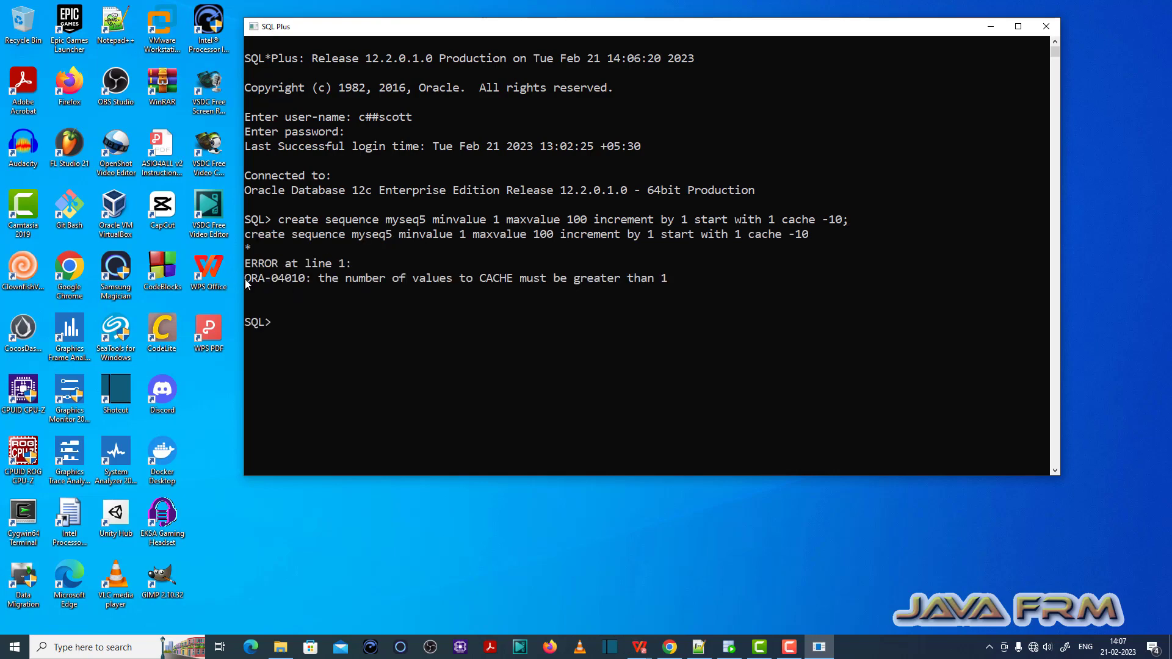
{"action": "left_click_drag", "start_coordinate": [245, 279], "coordinate": [666, 286]}
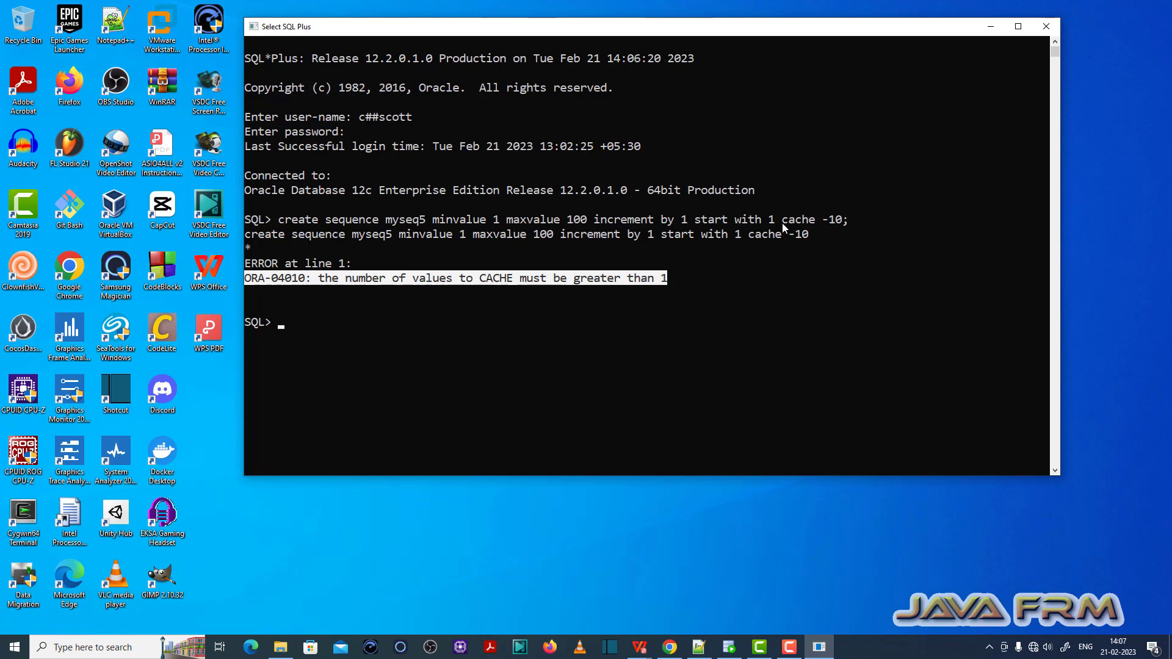
Rerun the recalled myseq5 statement with CACHE 10, then highlight the ORA-04010 code and cache value
{"action": "left_click_drag", "start_coordinate": [776, 222], "coordinate": [849, 221]}
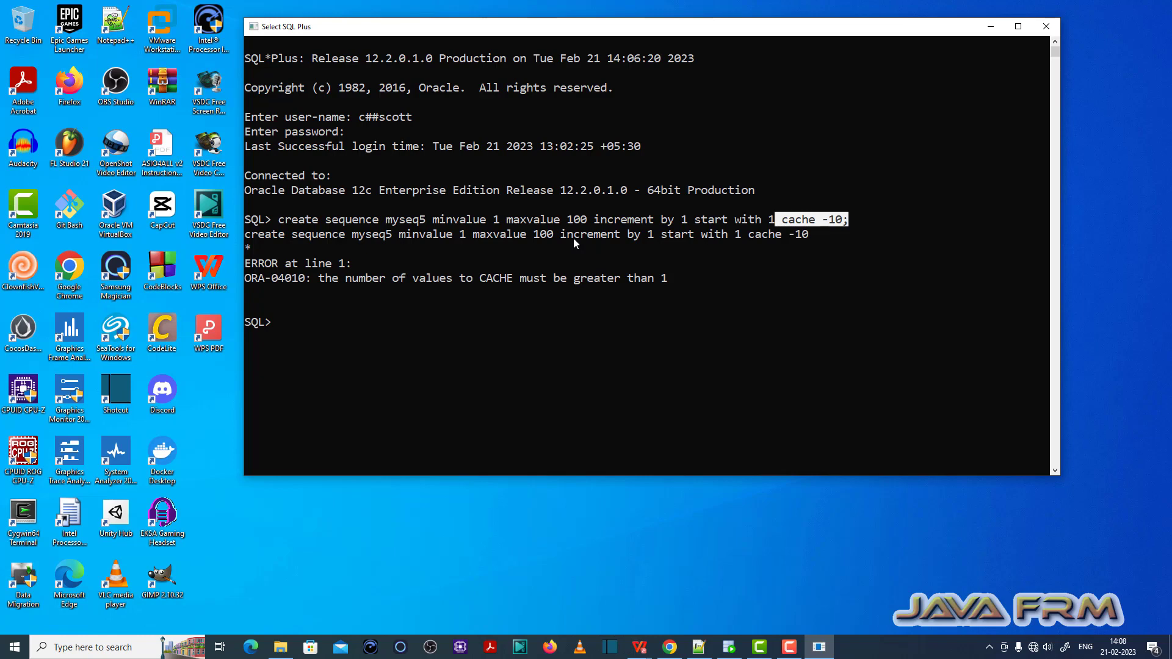
{"action": "key", "text": "Up"}
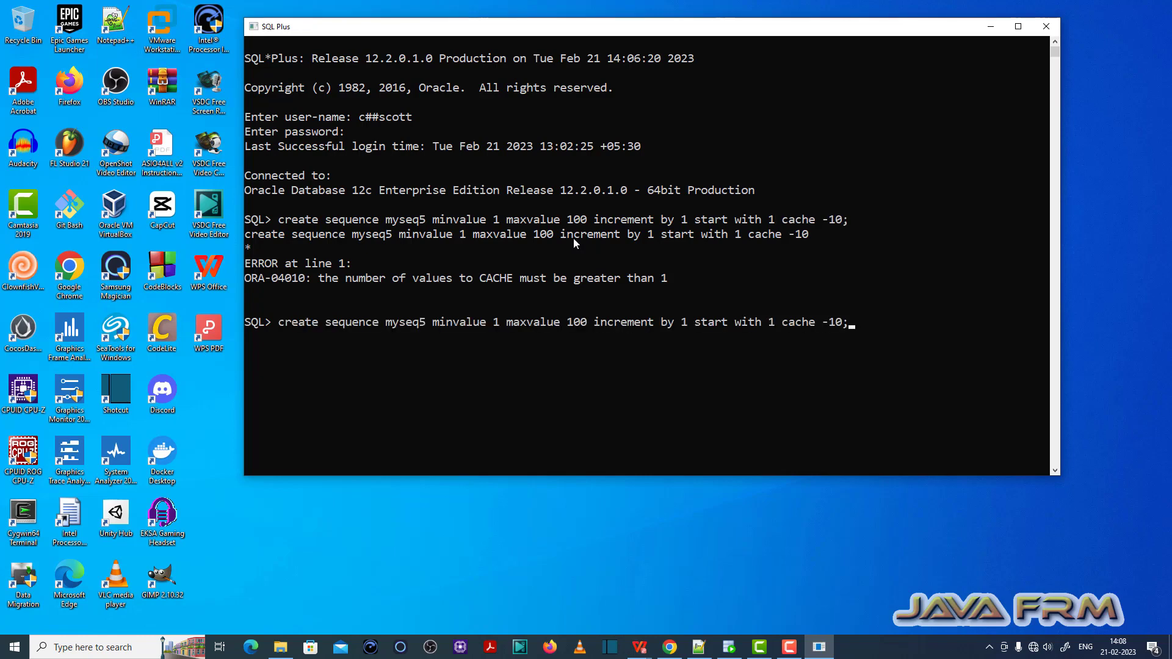
{"action": "key", "text": "Left"}
{"action": "key", "text": "Left"}
{"action": "key", "text": "Left"}
{"action": "key", "text": "BackSpace"}
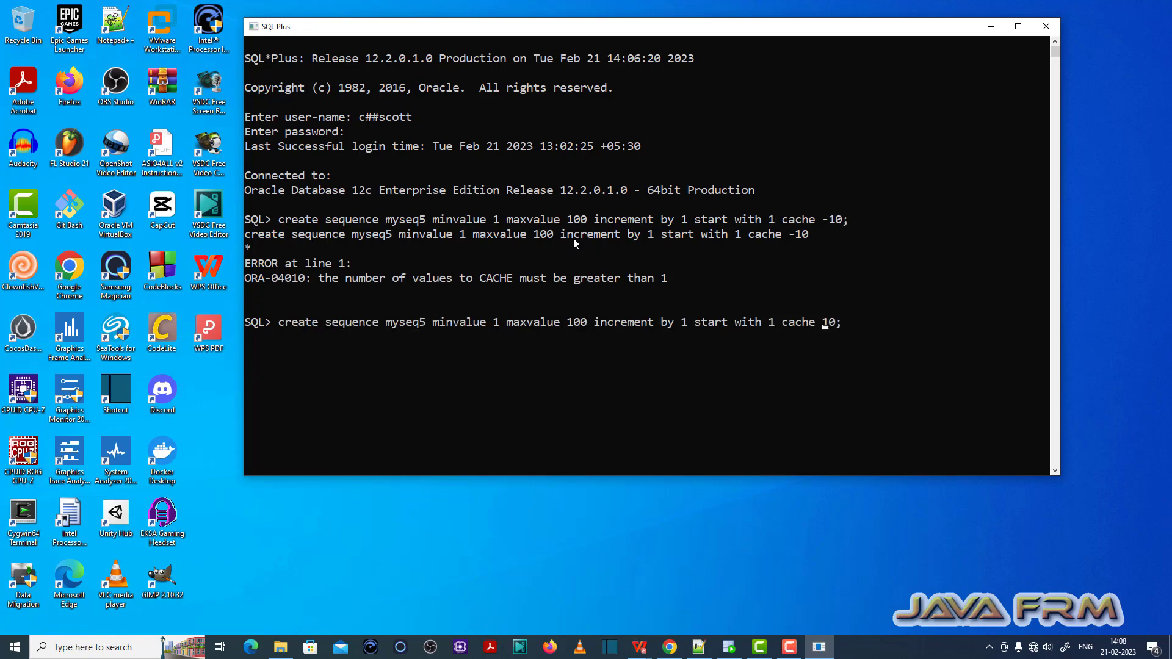
{"action": "key", "text": "Return"}
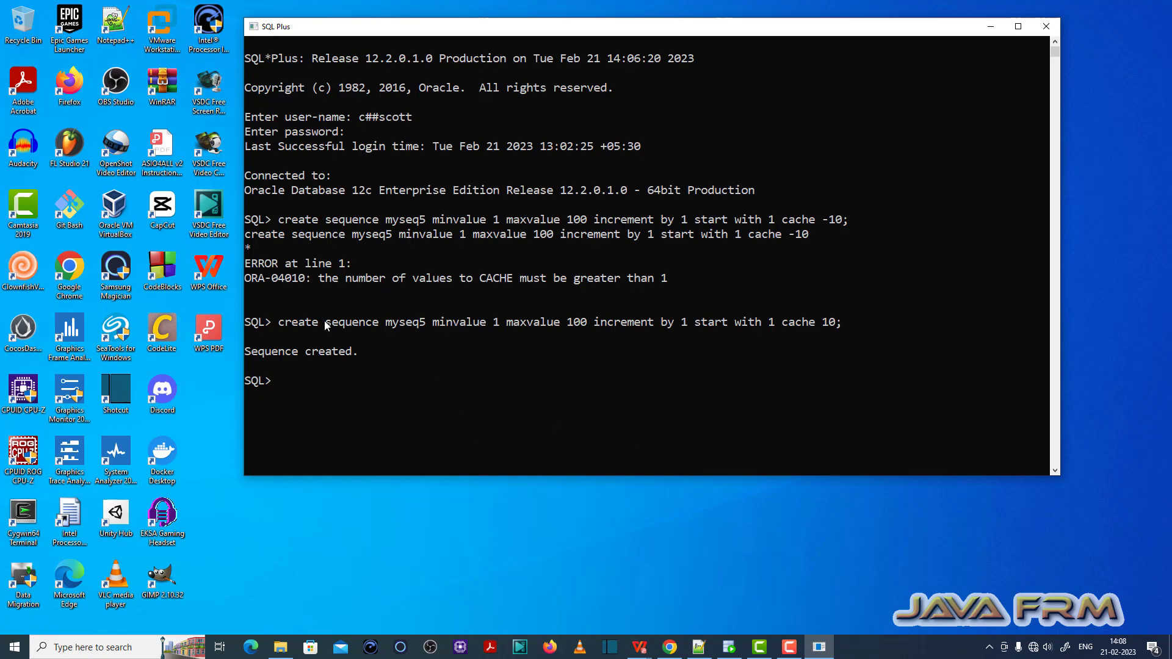
{"action": "left_click_drag", "start_coordinate": [257, 277], "coordinate": [372, 281]}
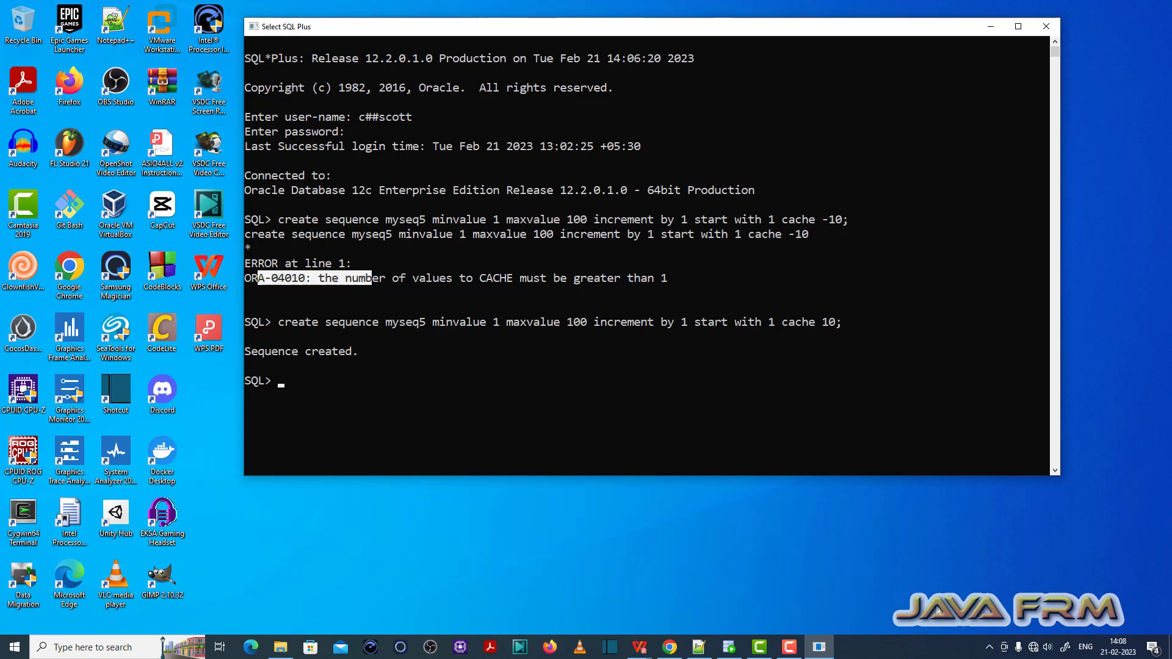
{"action": "left_click_drag", "start_coordinate": [793, 321], "coordinate": [909, 322]}
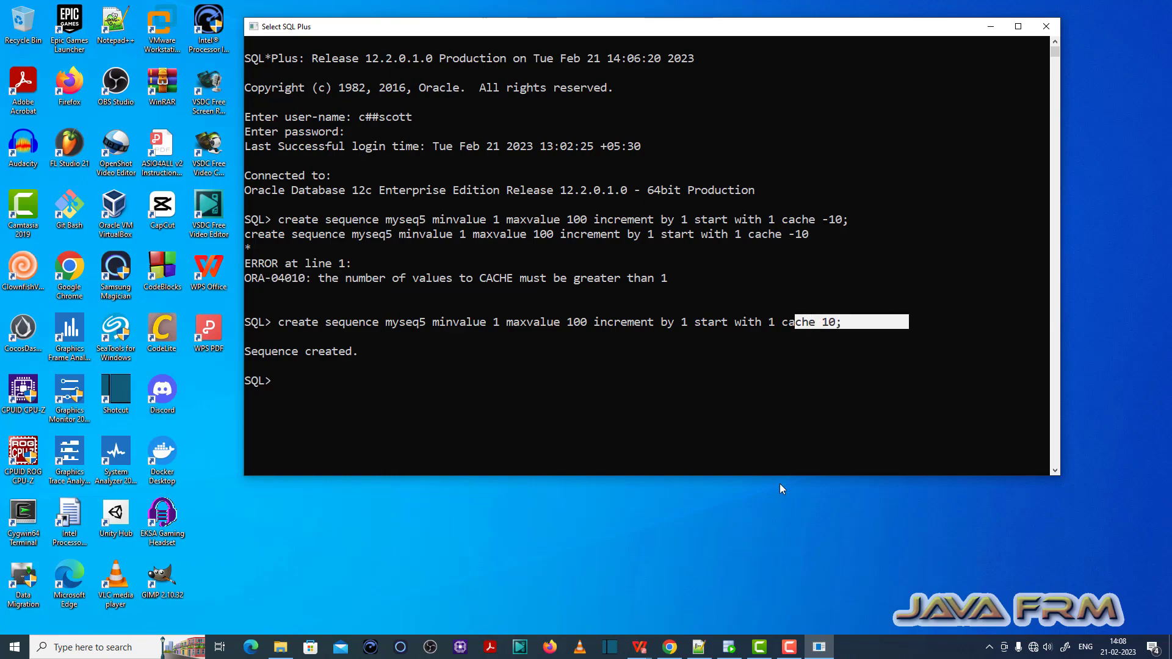